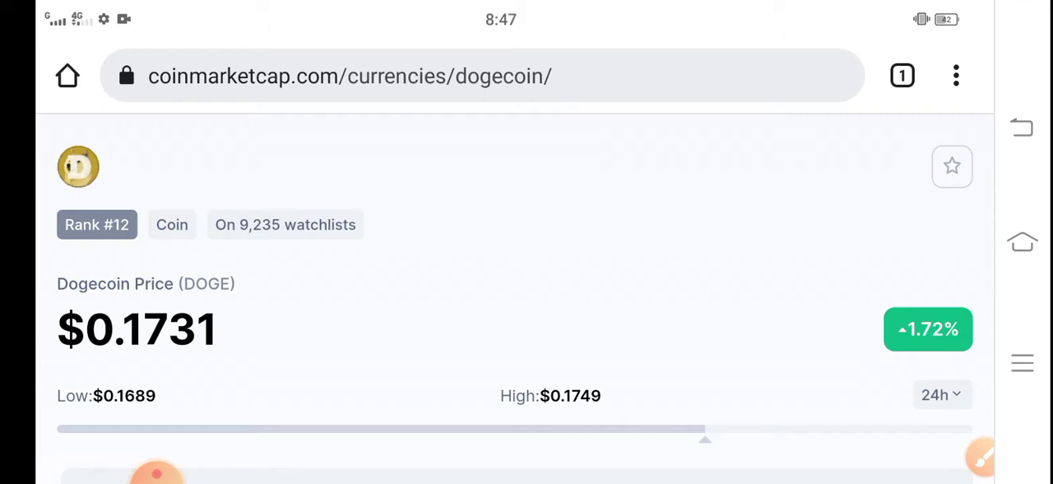
- Draw a red rectangle around the $0.1731 Dogecoin price with the annotation rectangle tool
{"action": "left_click", "coordinate": [980, 458]}
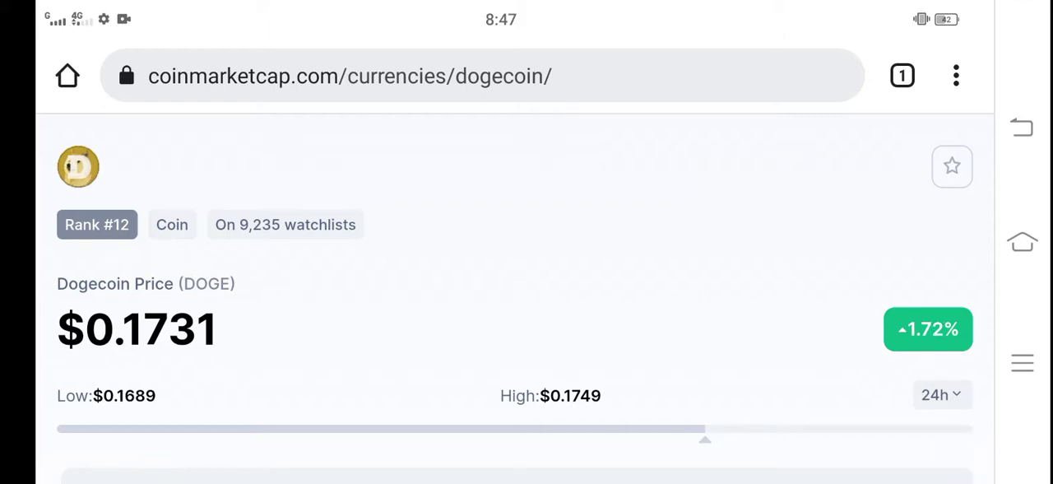
{"action": "left_click", "coordinate": [801, 403]}
{"action": "left_click_drag", "start_coordinate": [292, 370], "coordinate": [59, 277]}
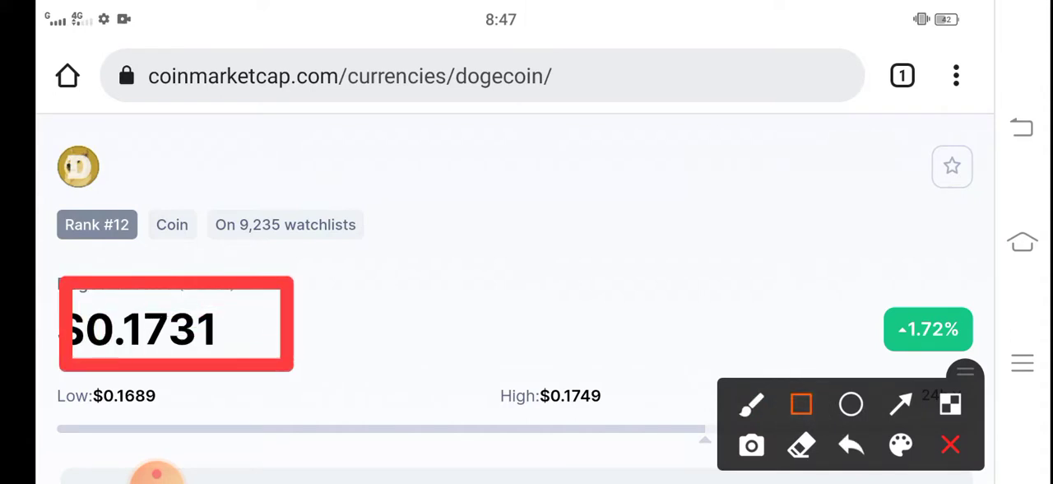
- Draw a red downward arrow pointing at the +1.72% 24h change badge
{"action": "left_click", "coordinate": [900, 403]}
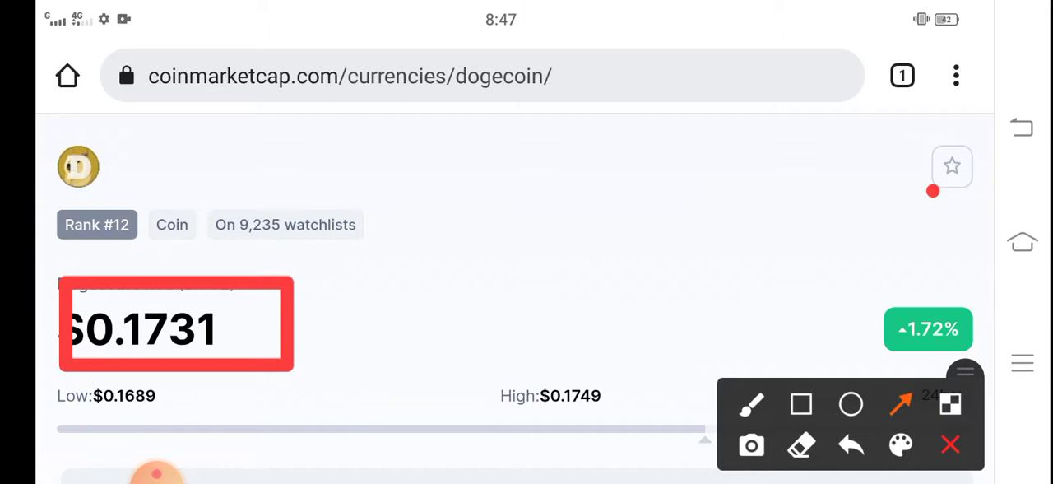
{"action": "left_click_drag", "start_coordinate": [933, 191], "coordinate": [932, 267]}
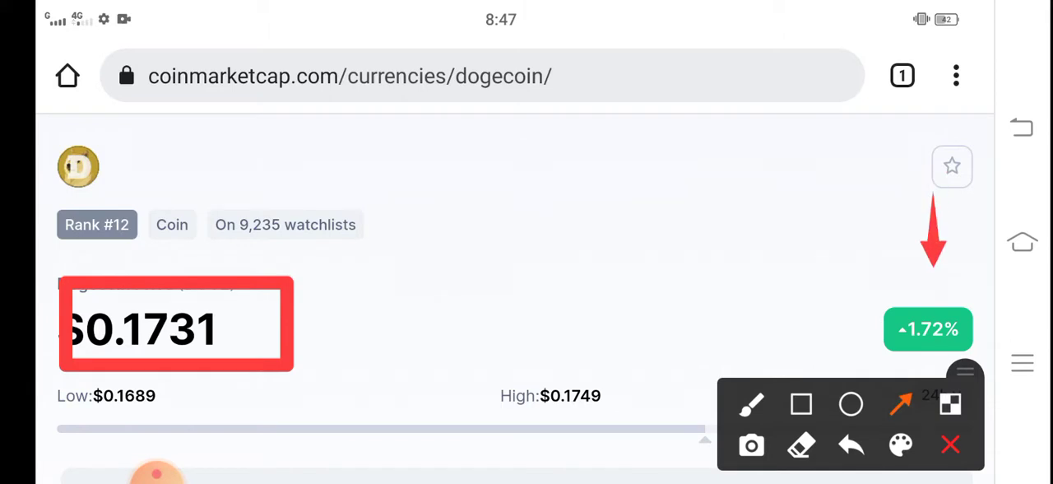